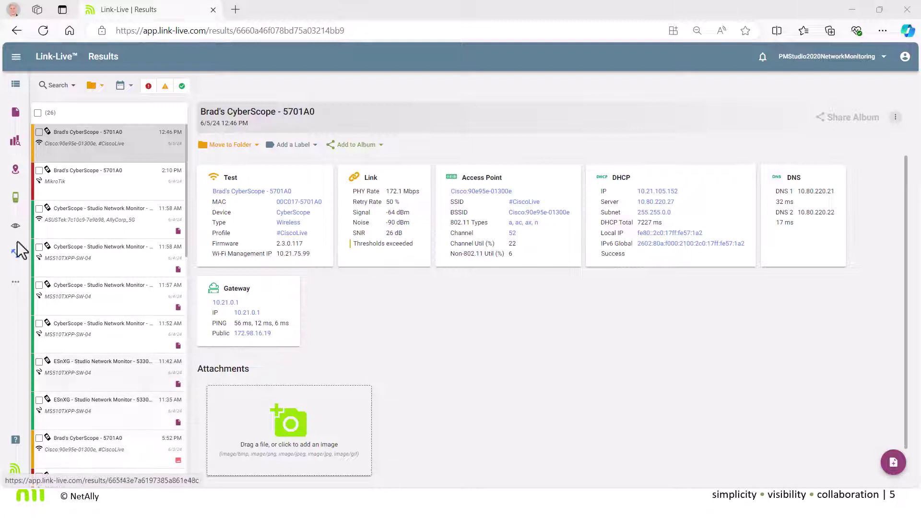
# Open the analysis results and drill into the Warning(s) segment of the Link-Live v8.1 Dashboard Updates discovery's Device Status chart.
pyautogui.moveTo(14, 146)
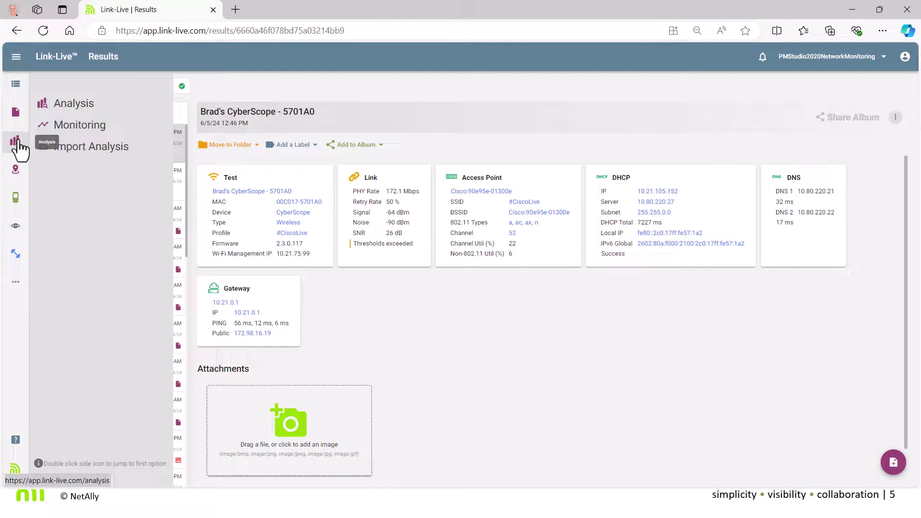
pyautogui.click(72, 104)
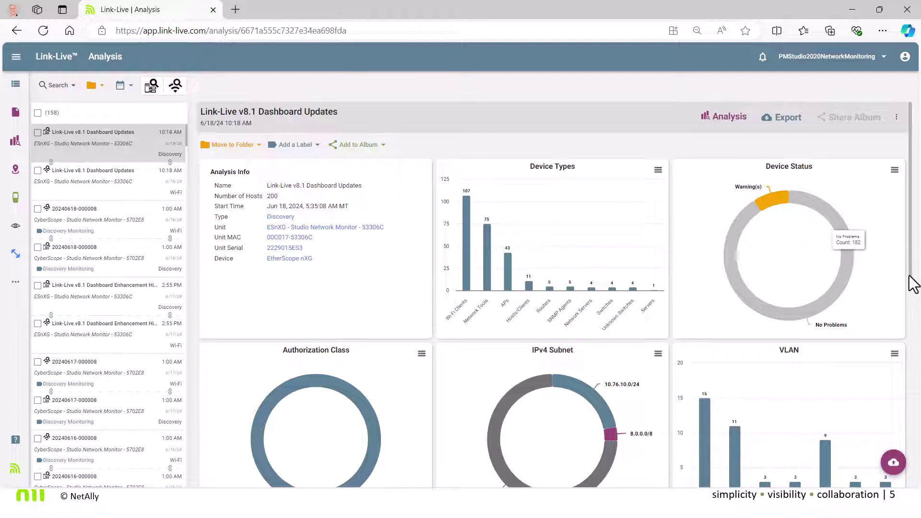
pyautogui.moveTo(911, 284); pyautogui.dragTo(851, 296)
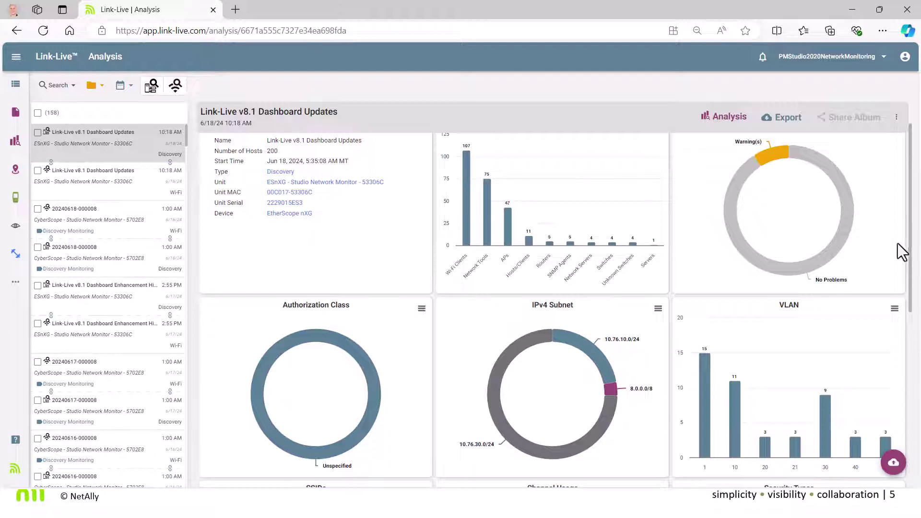
pyautogui.moveTo(833, 244)
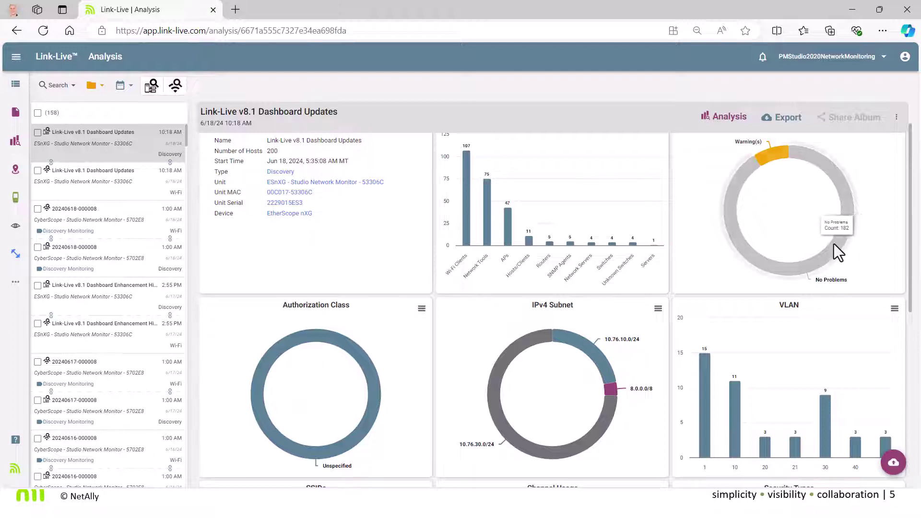
pyautogui.click(776, 157)
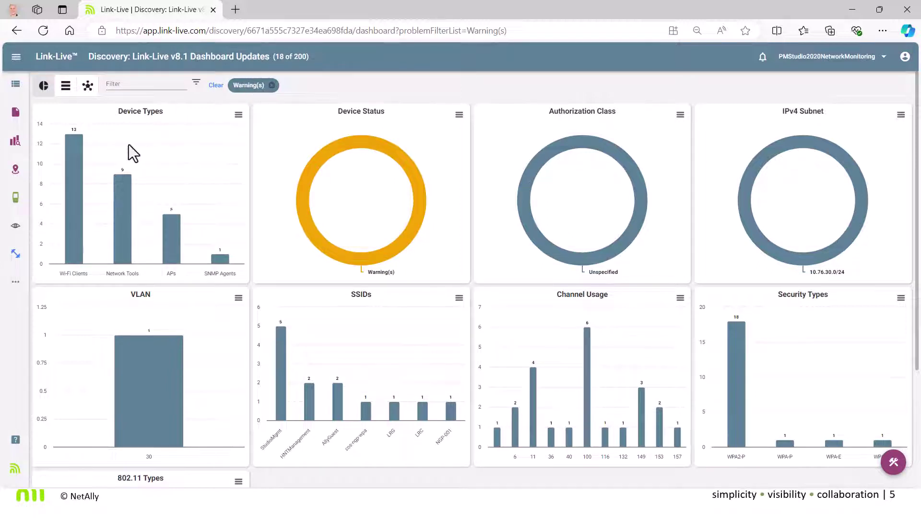
# View the warning devices as a list and as a topology map, and hide unconnected devices in the topology settings.
pyautogui.click(65, 88)
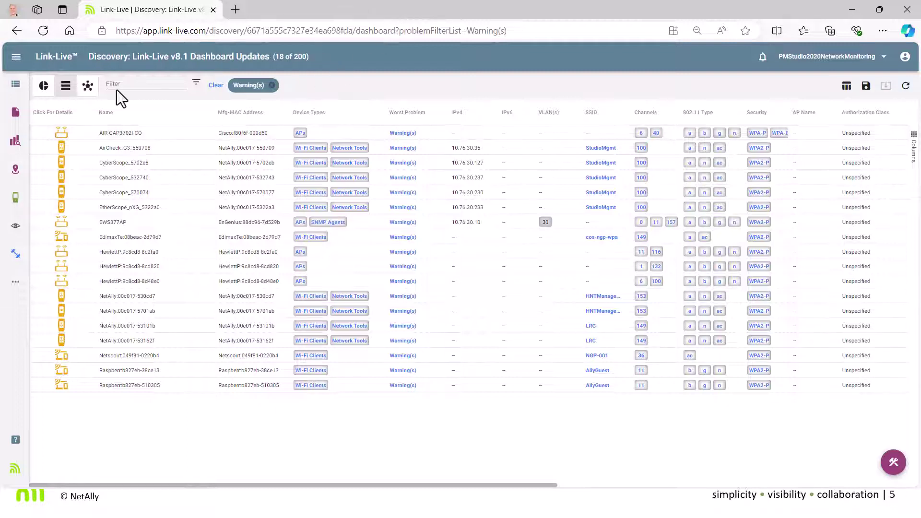
pyautogui.click(89, 87)
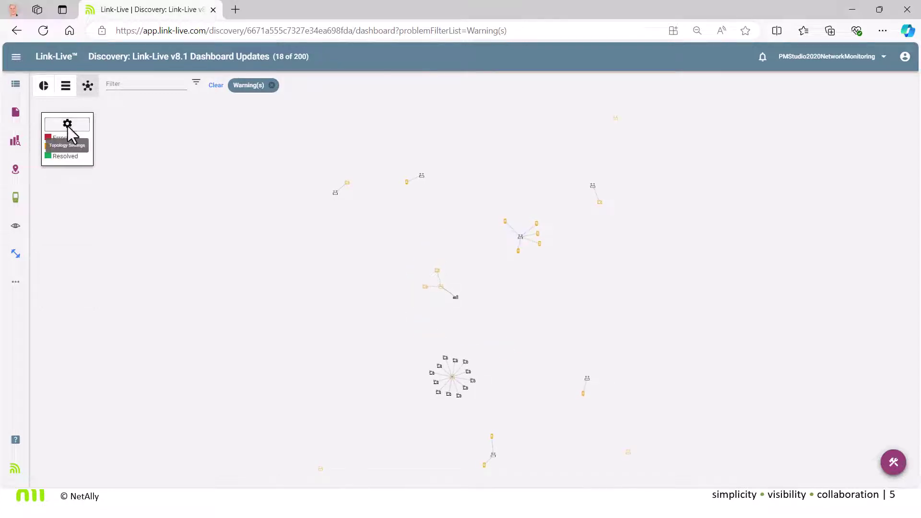
pyautogui.click(67, 123)
pyautogui.click(54, 268)
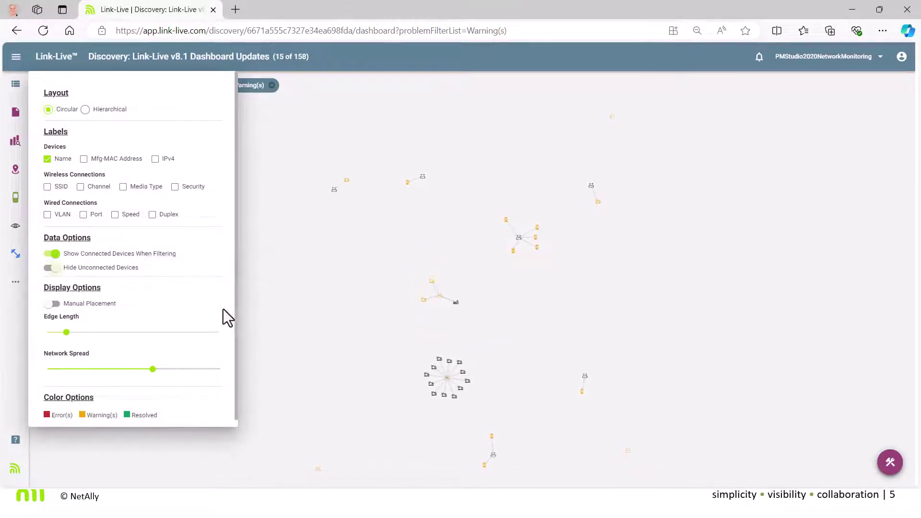
pyautogui.click(258, 323)
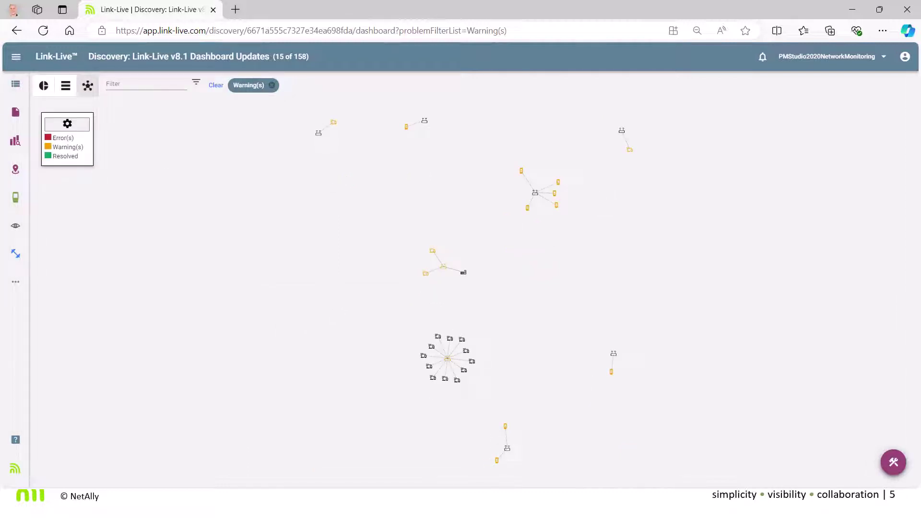
# Return to the dashboard charts and narrow the warning devices to channel 11 from the Channel Usage chart.
pyautogui.click(65, 86)
pyautogui.click(43, 87)
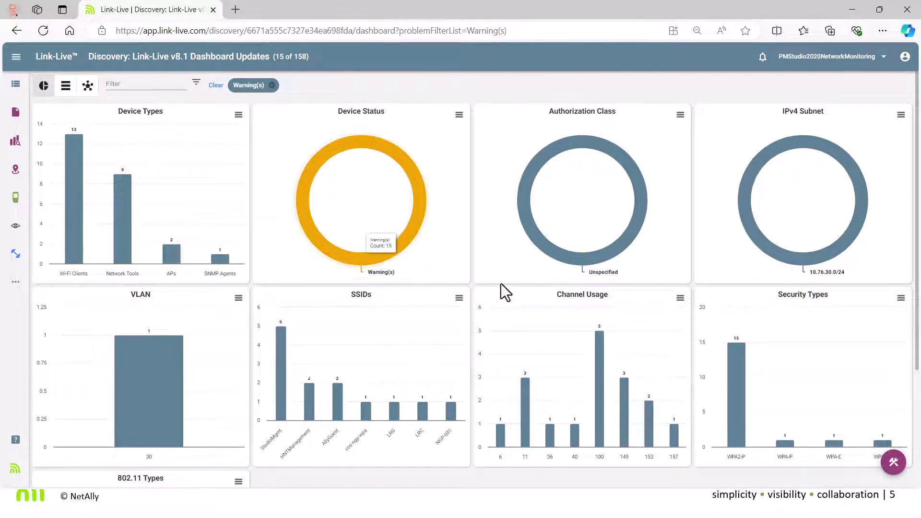
pyautogui.moveTo(280, 371)
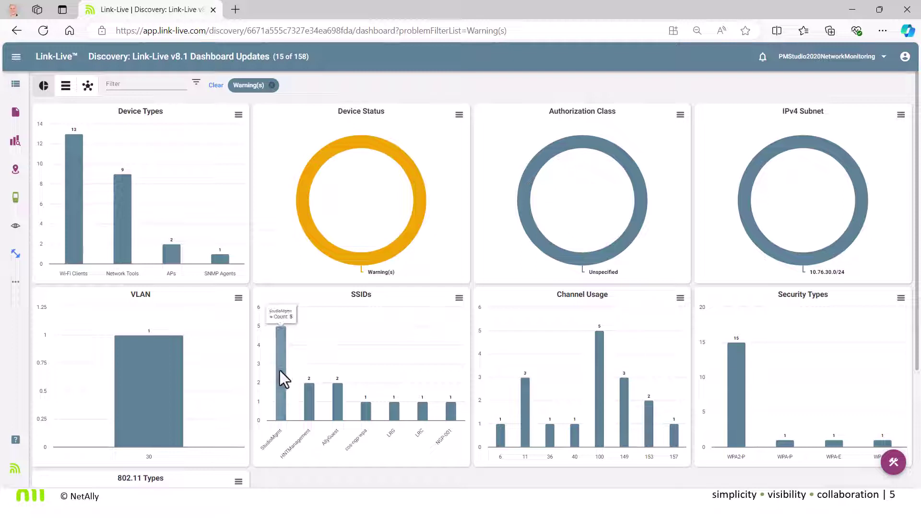
pyautogui.click(521, 394)
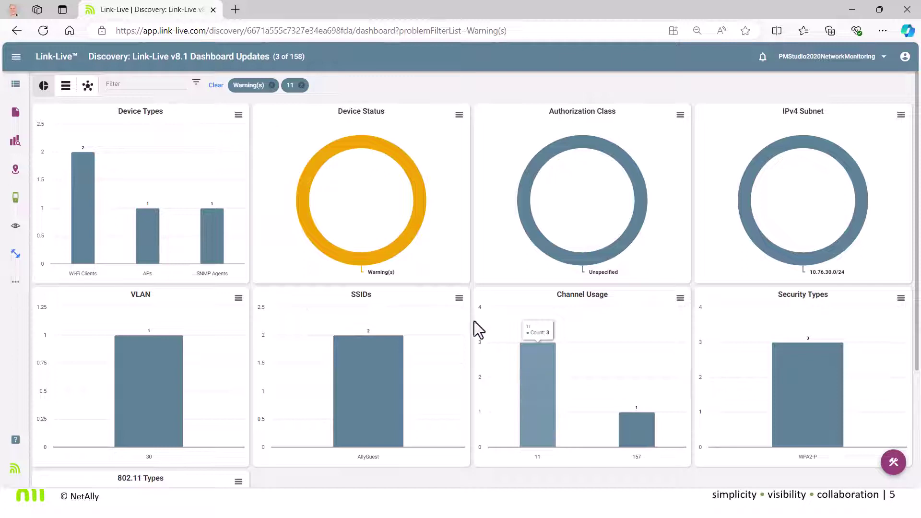
# List the filtered devices and examine the problems reported in the details of Wi-Fi client Raspberr:b827eb-38ce13.
pyautogui.click(71, 91)
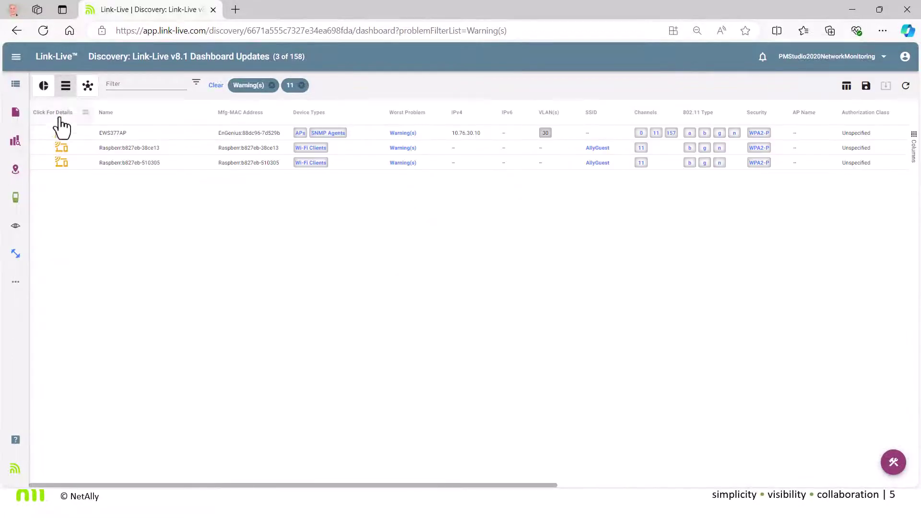
pyautogui.click(55, 147)
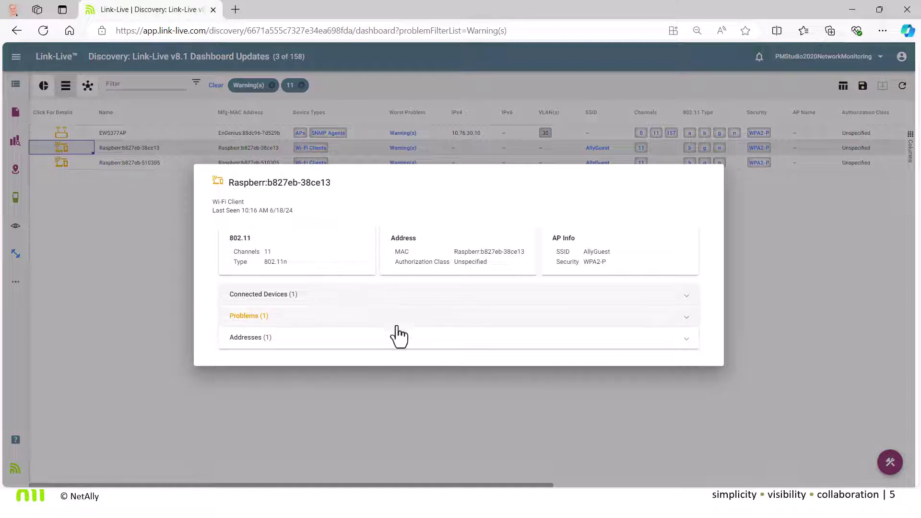
pyautogui.click(308, 317)
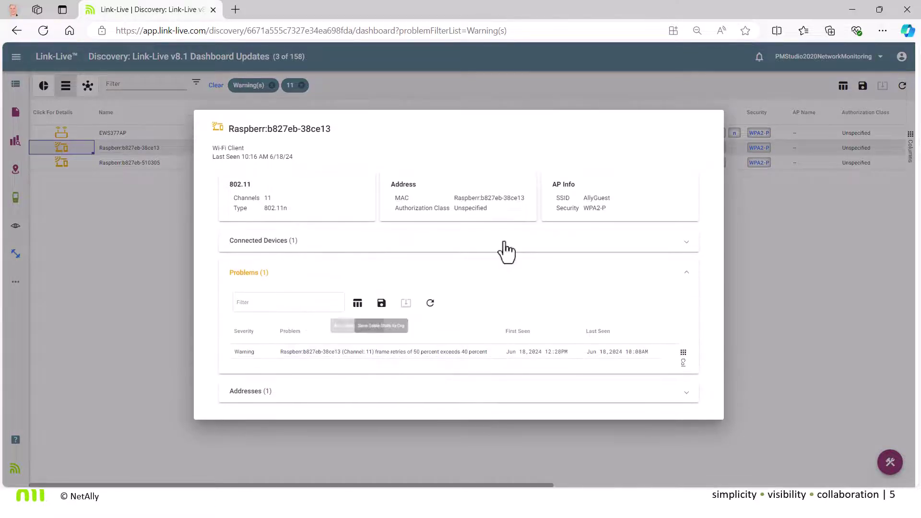
pyautogui.click(792, 269)
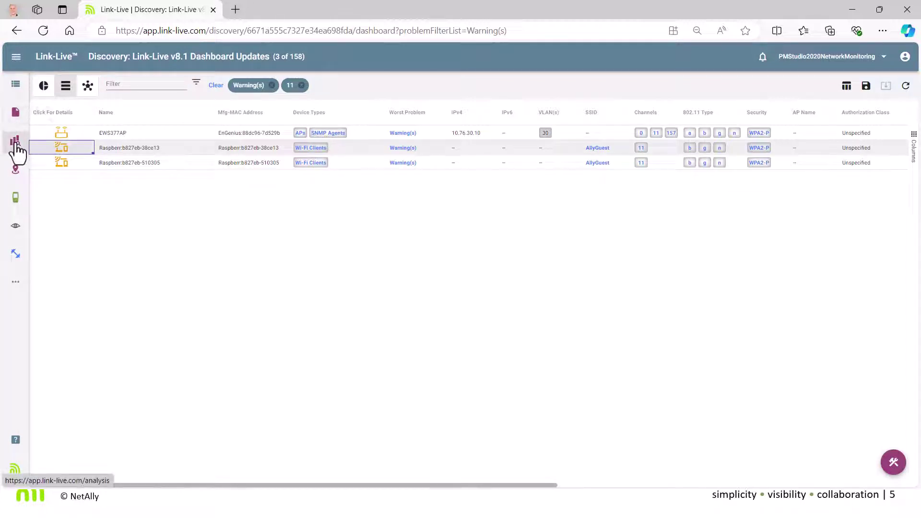
# Reopen the discovery's full analysis dashboard from the analysis results and filter its devices to Warning(s) by device status.
pyautogui.moveTo(15, 144)
pyautogui.click(70, 103)
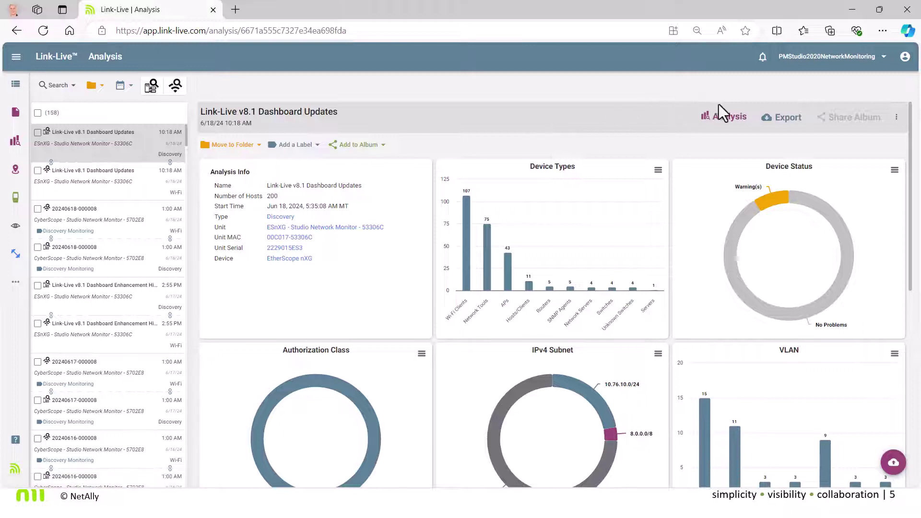
pyautogui.click(736, 116)
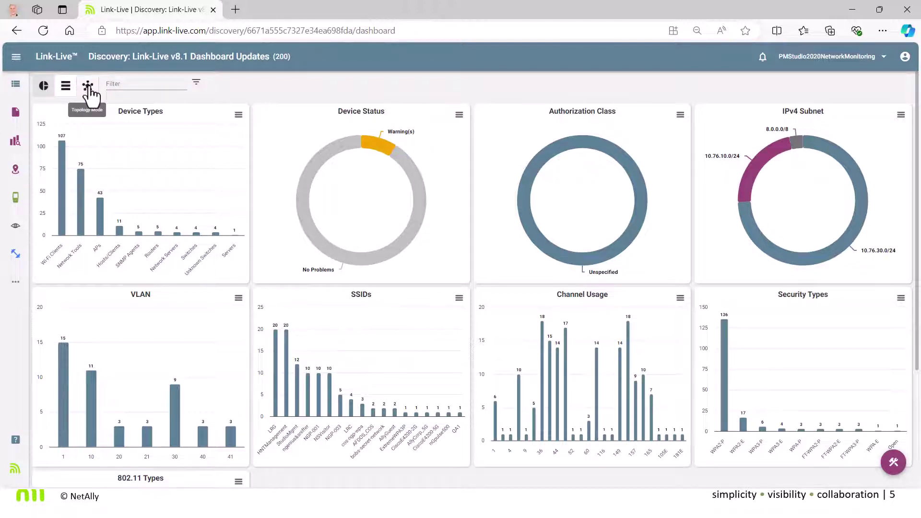
pyautogui.click(377, 149)
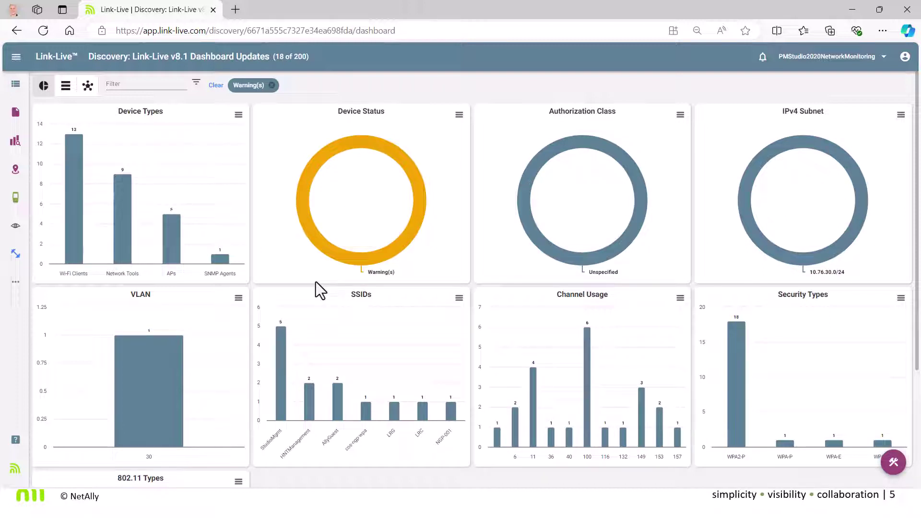
# Compare the warning devices in the list, dashboard and topology views.
pyautogui.click(64, 85)
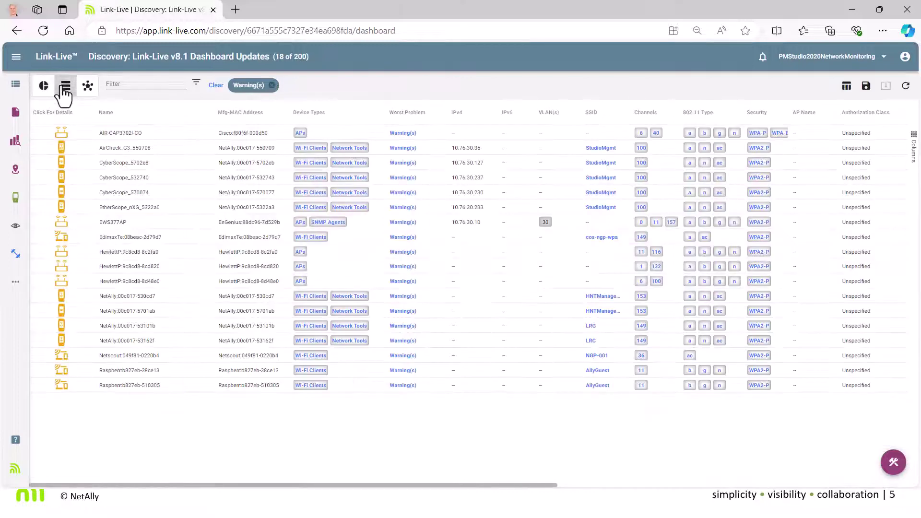
pyautogui.click(43, 86)
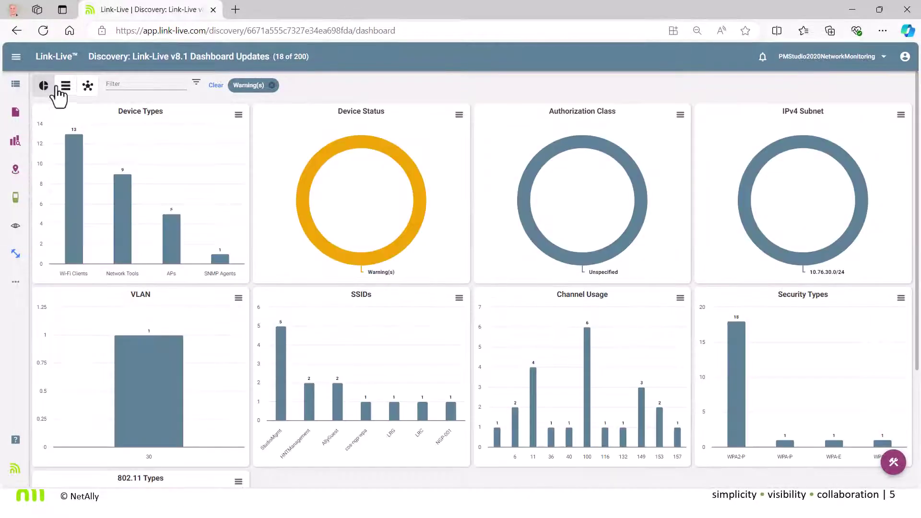
pyautogui.click(87, 89)
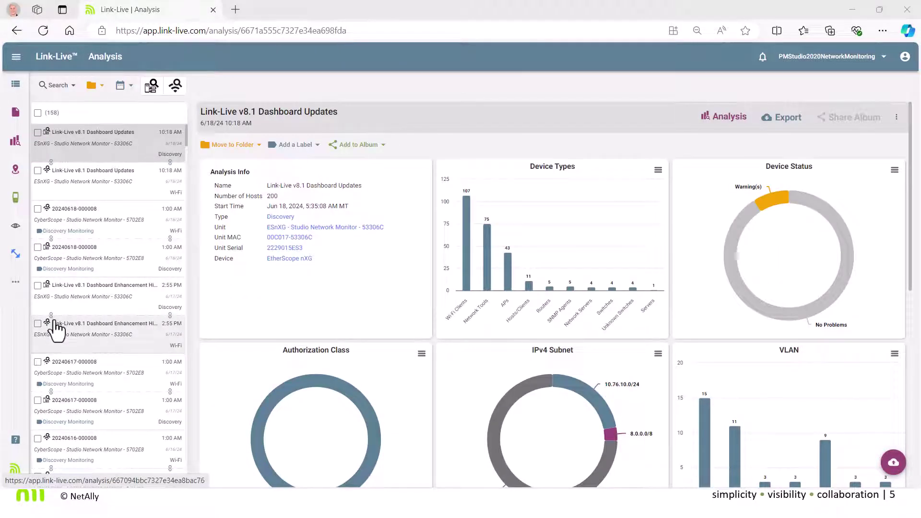
# Select the Wi-Fi analysis of Link-Live v8.1 Dashboard Updates, review its charts, and drill into BSSIDs from Wi-Fi Counts.
pyautogui.click(121, 195)
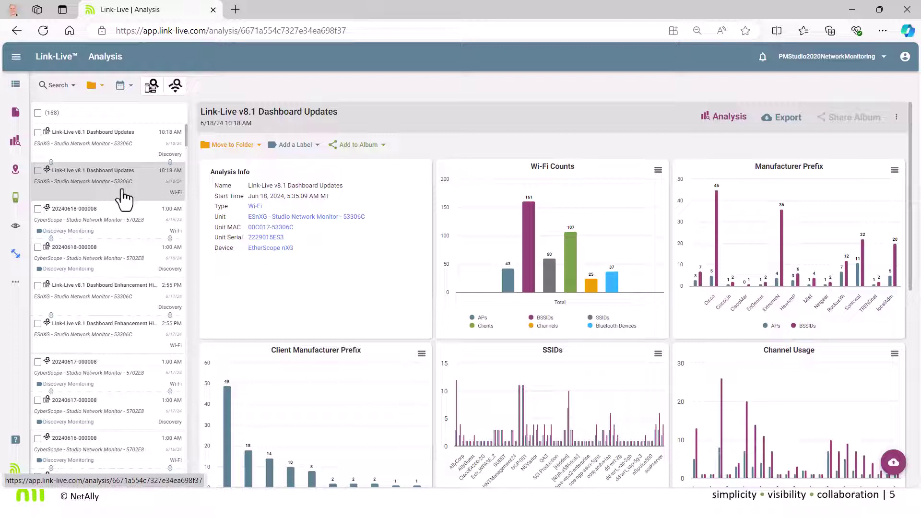
pyautogui.moveTo(542, 236)
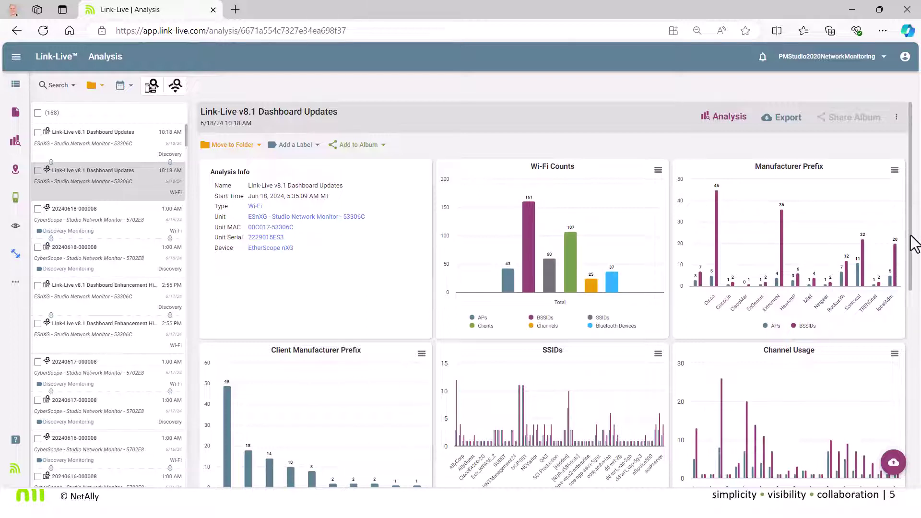
pyautogui.scroll(-1, 911, 245)
pyautogui.moveTo(909, 254); pyautogui.dragTo(890, 236)
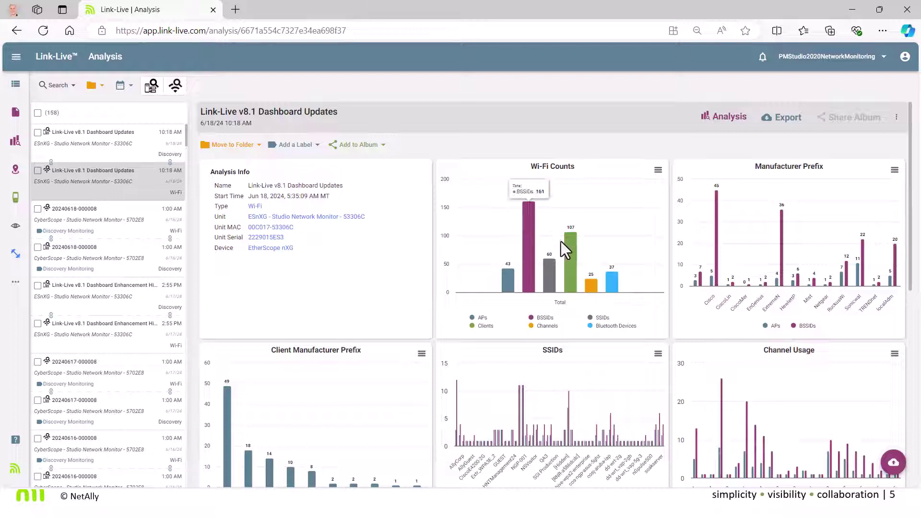
pyautogui.click(528, 247)
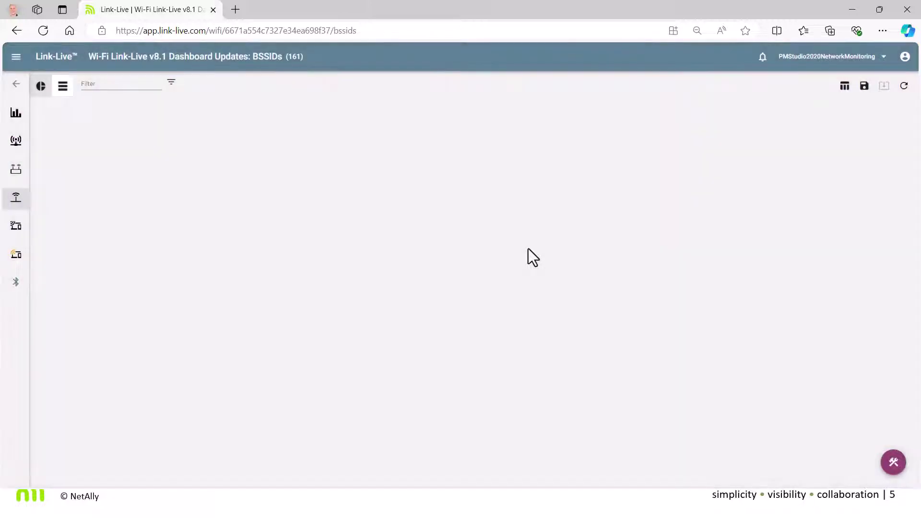
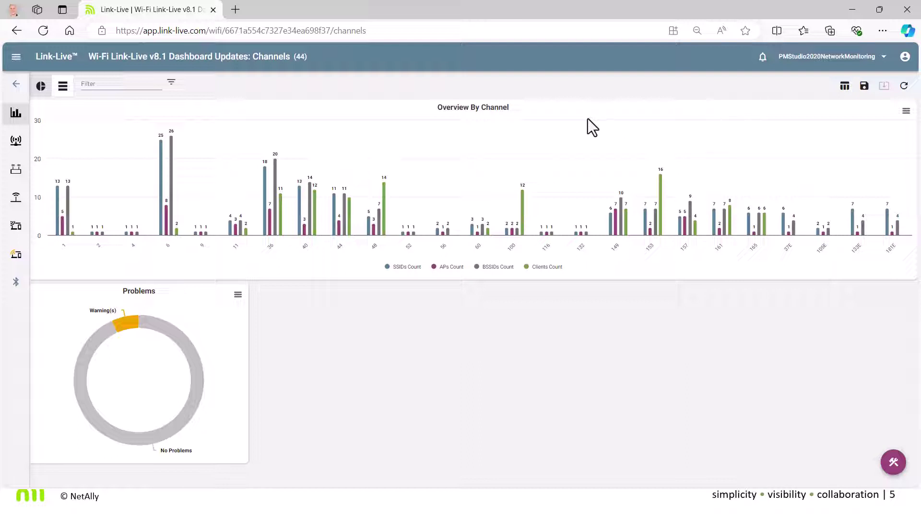
# Check the channels as a table and as charts, and review the SSIDs, APs, BSSIDs, Clients and Probing Clients dashboards.
pyautogui.click(62, 87)
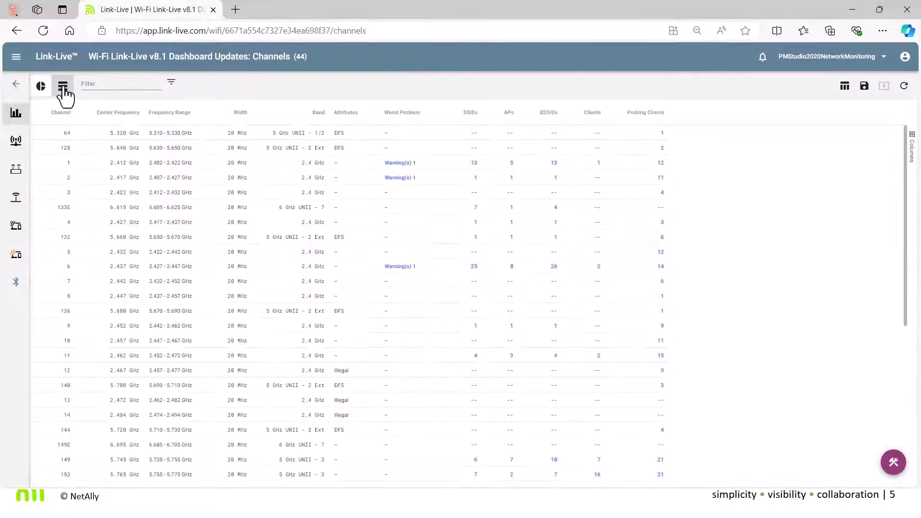
pyautogui.click(41, 87)
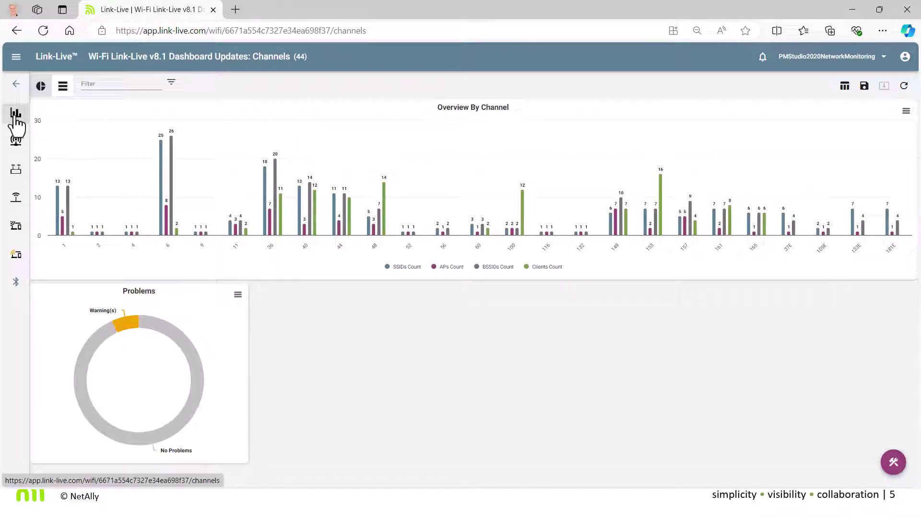
pyautogui.click(15, 145)
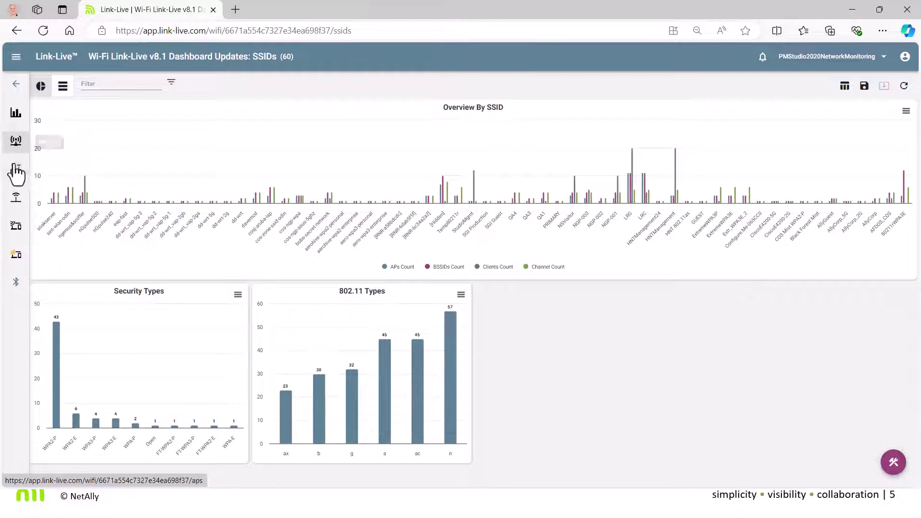
pyautogui.click(17, 173)
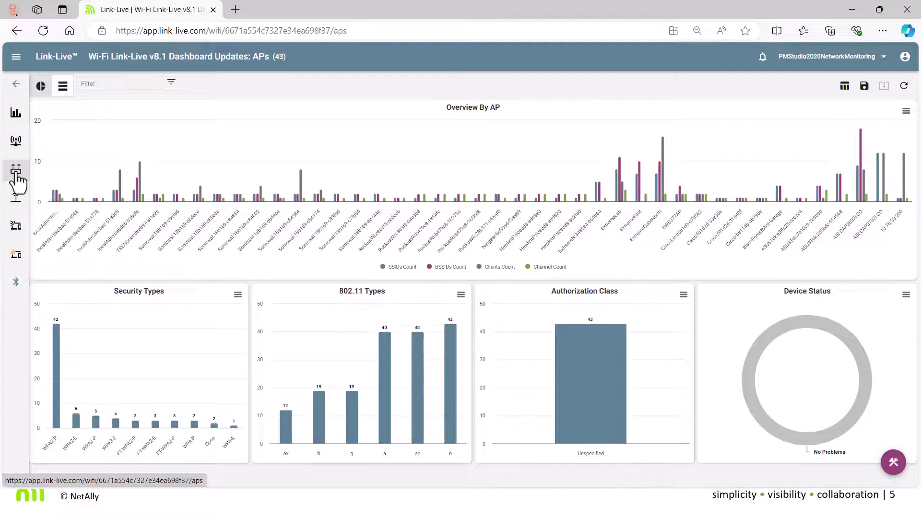
pyautogui.click(17, 205)
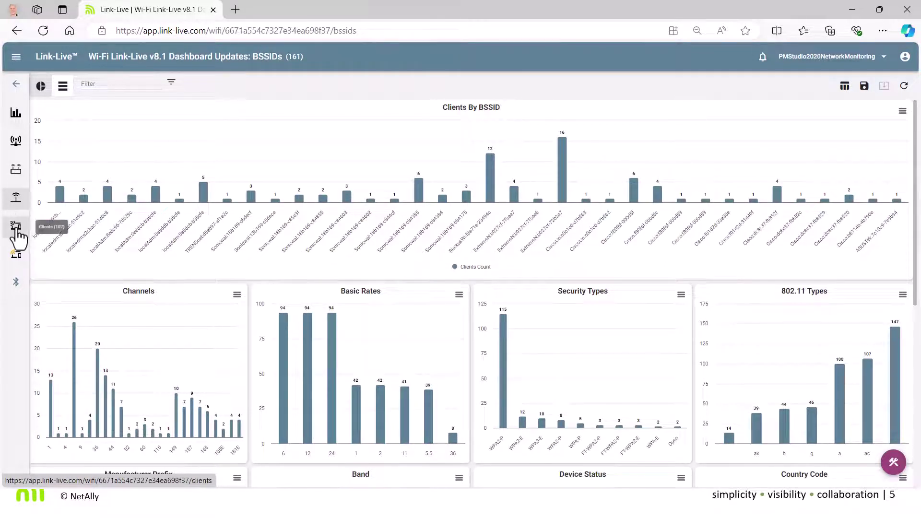
pyautogui.click(18, 232)
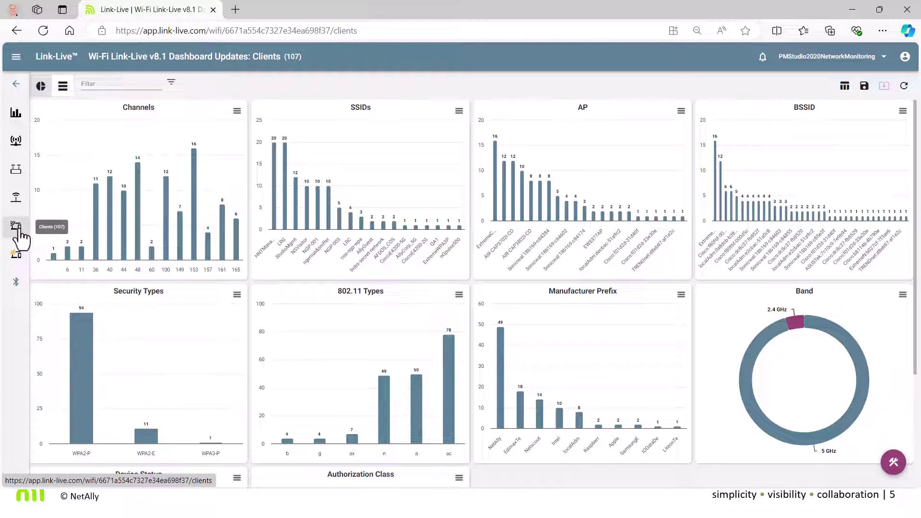
pyautogui.click(18, 256)
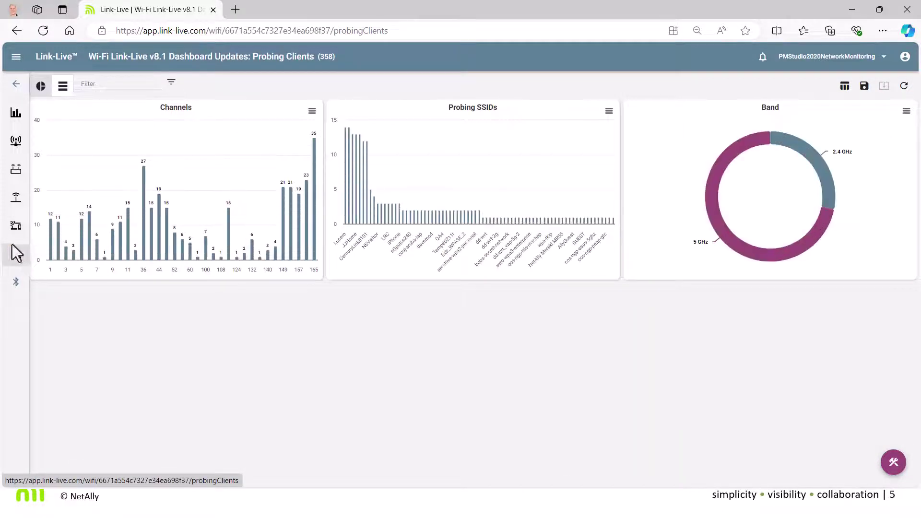
# Filter the Bluetooth devices to the company Apple, Inc. and show them as a table.
pyautogui.click(9, 285)
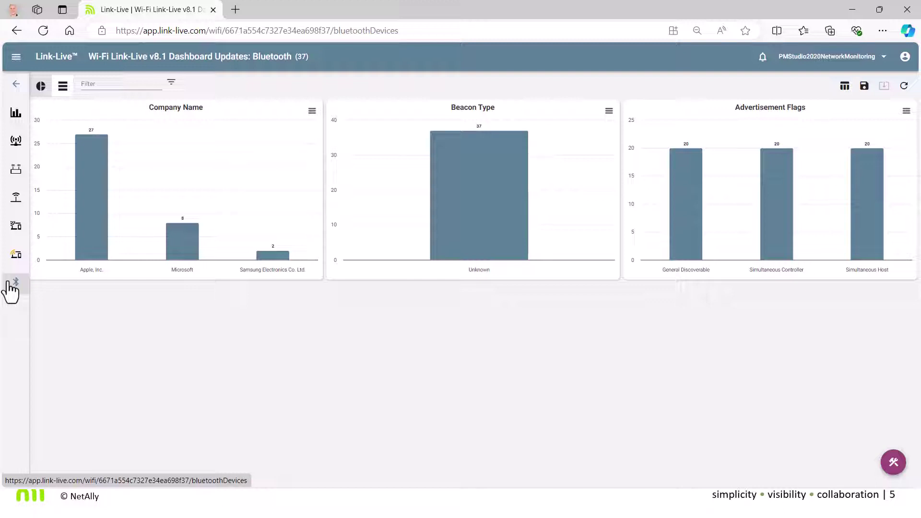
pyautogui.click(85, 177)
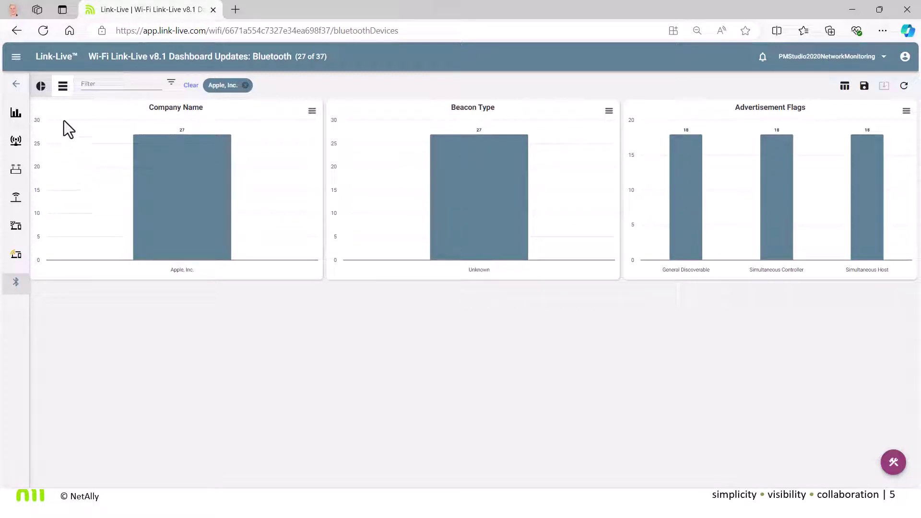
pyautogui.click(63, 87)
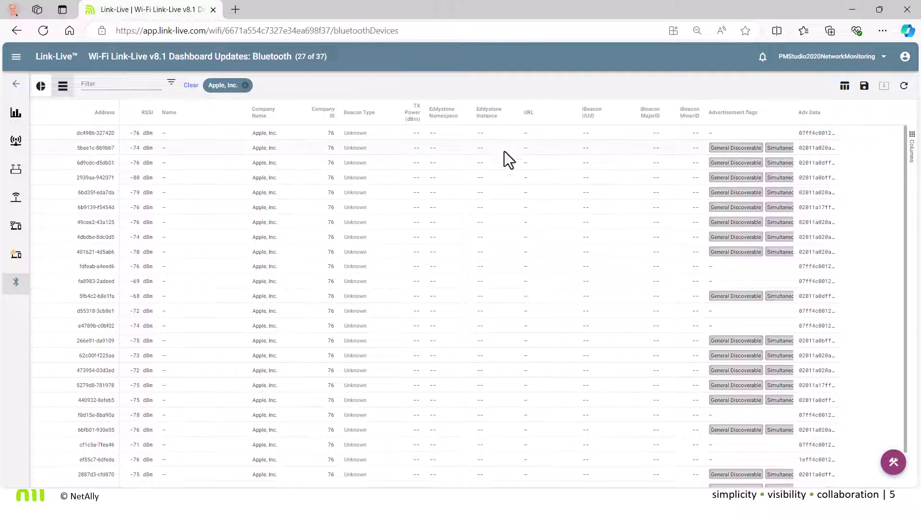